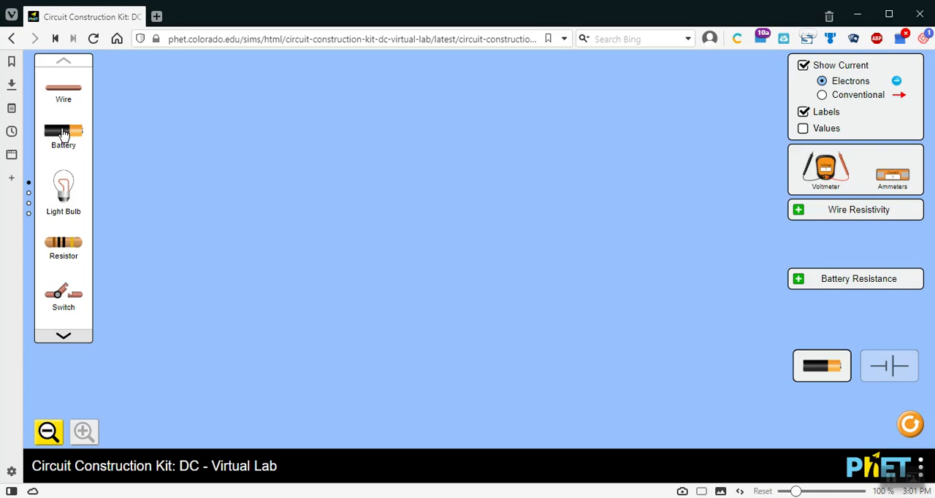
Step: Place a vertical battery, show component values, and connect an open switch, an ammeter and a wire in series from its positive end
{"action": "left_click_drag", "start_coordinate": [63, 131], "coordinate": [127, 190]}
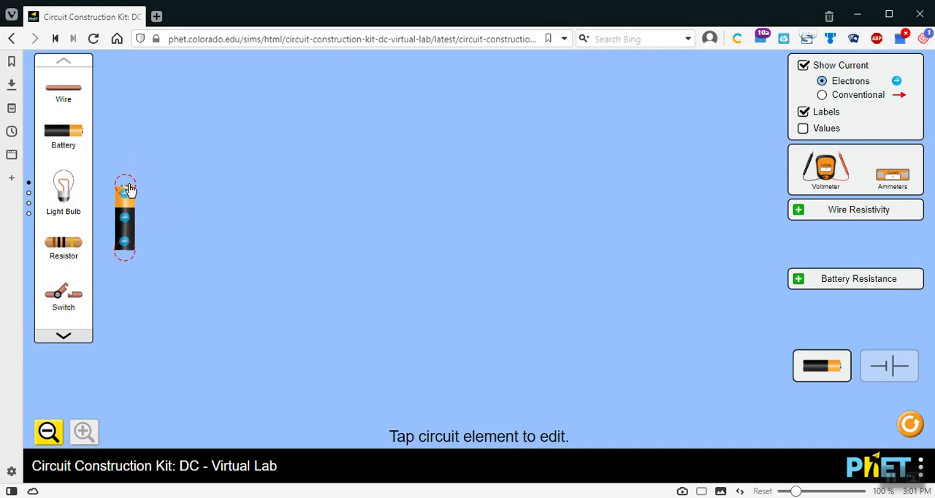
{"action": "left_click", "coordinate": [802, 129]}
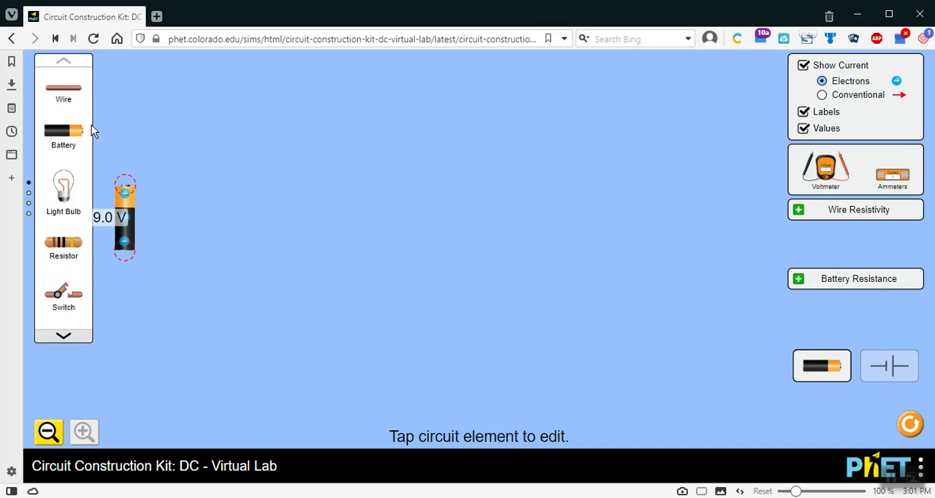
{"action": "left_click_drag", "start_coordinate": [58, 300], "coordinate": [155, 195]}
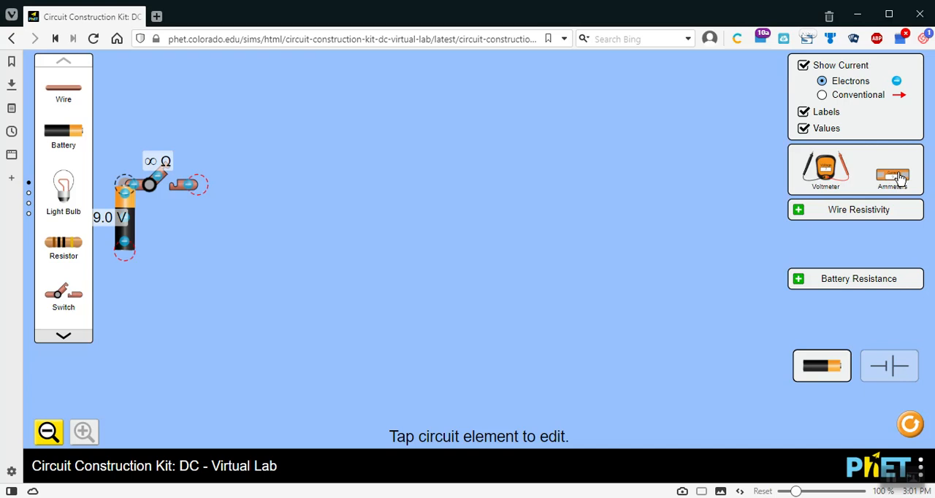
{"action": "left_click_drag", "start_coordinate": [894, 179], "coordinate": [256, 197]}
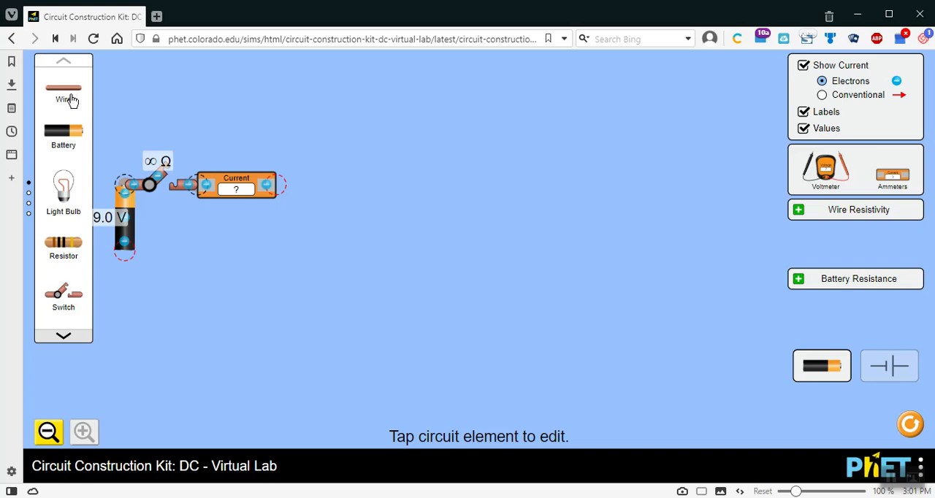
{"action": "left_click_drag", "start_coordinate": [66, 99], "coordinate": [317, 185]}
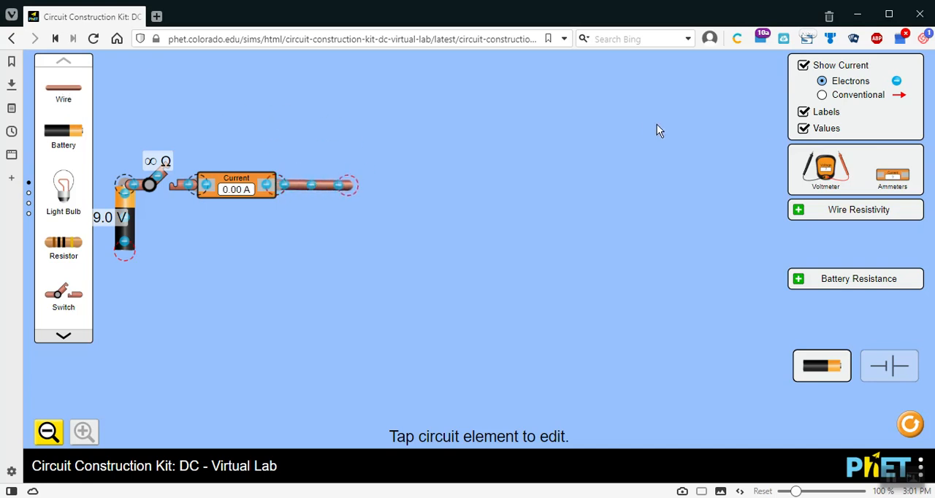
Step: Complete the loop with a second, vertical ammeter, a light bulb and a return wire to the battery, and test it with the switch
{"action": "left_click_drag", "start_coordinate": [878, 177], "coordinate": [340, 275]}
{"action": "left_click", "coordinate": [226, 282]}
{"action": "left_click_drag", "start_coordinate": [53, 186], "coordinate": [319, 324]}
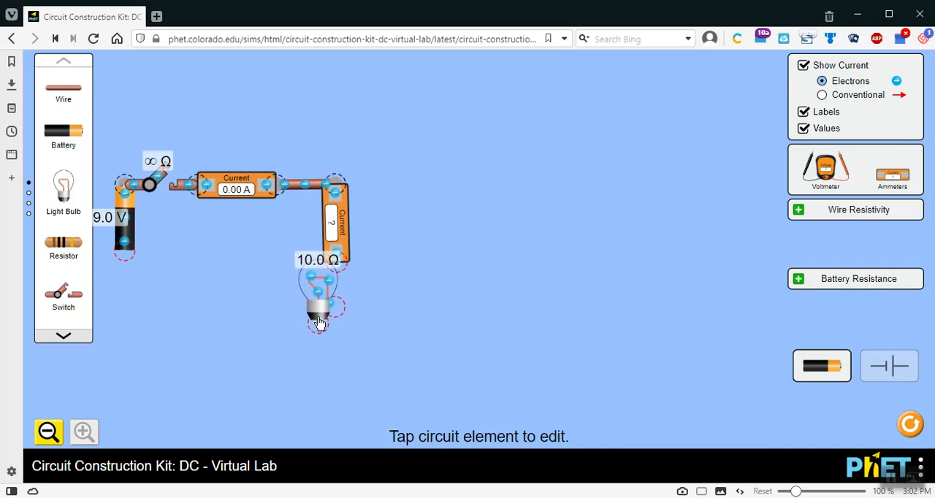
{"action": "left_click_drag", "start_coordinate": [68, 98], "coordinate": [340, 319]}
{"action": "left_click_drag", "start_coordinate": [73, 98], "coordinate": [309, 326]}
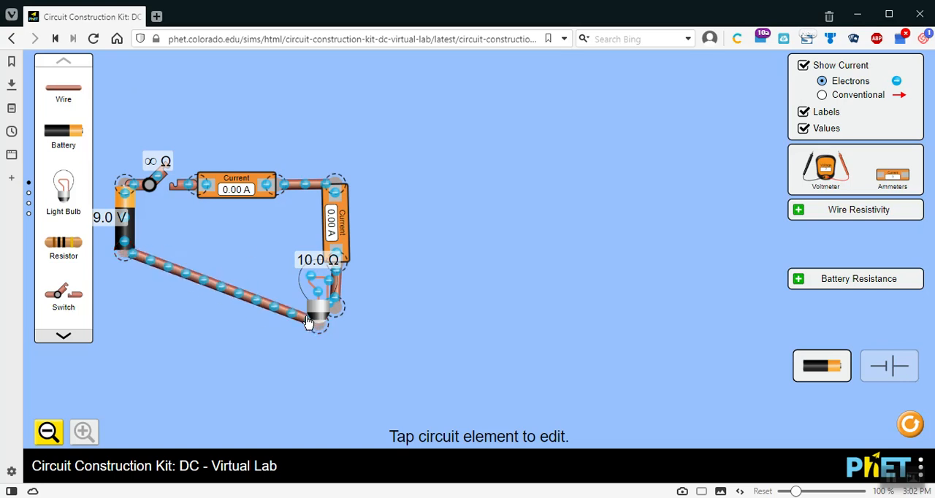
{"action": "left_click", "coordinate": [160, 183]}
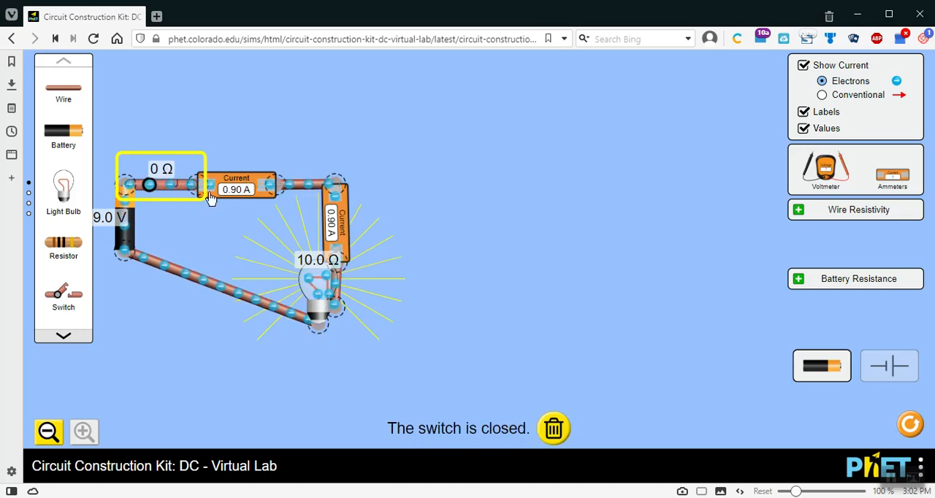
{"action": "left_click", "coordinate": [166, 187]}
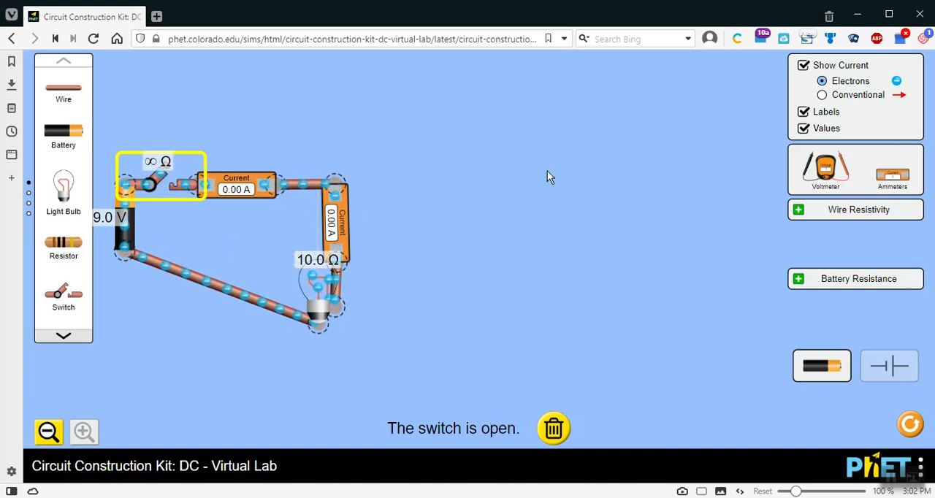
Step: Wire a second ammeter and light bulb branch in parallel with the first bulb, aligning the new bulb with the first one
{"action": "left_click_drag", "start_coordinate": [70, 93], "coordinate": [386, 189]}
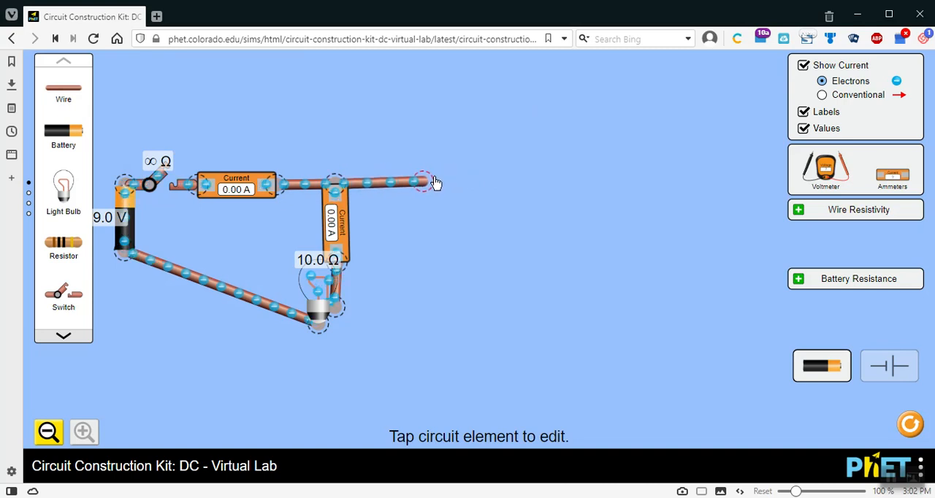
{"action": "left_click", "coordinate": [431, 183]}
{"action": "left_click_drag", "start_coordinate": [903, 186], "coordinate": [433, 272]}
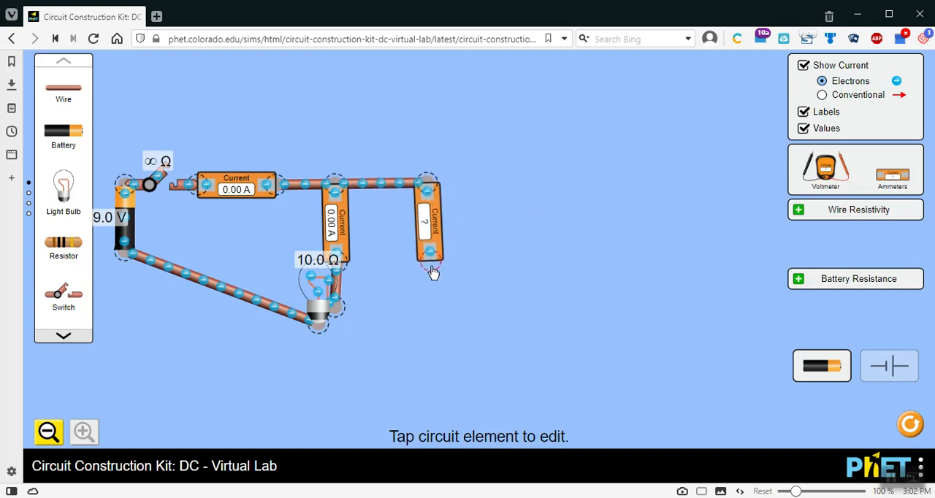
{"action": "left_click_drag", "start_coordinate": [63, 188], "coordinate": [414, 312]}
{"action": "left_click_drag", "start_coordinate": [73, 97], "coordinate": [449, 302]}
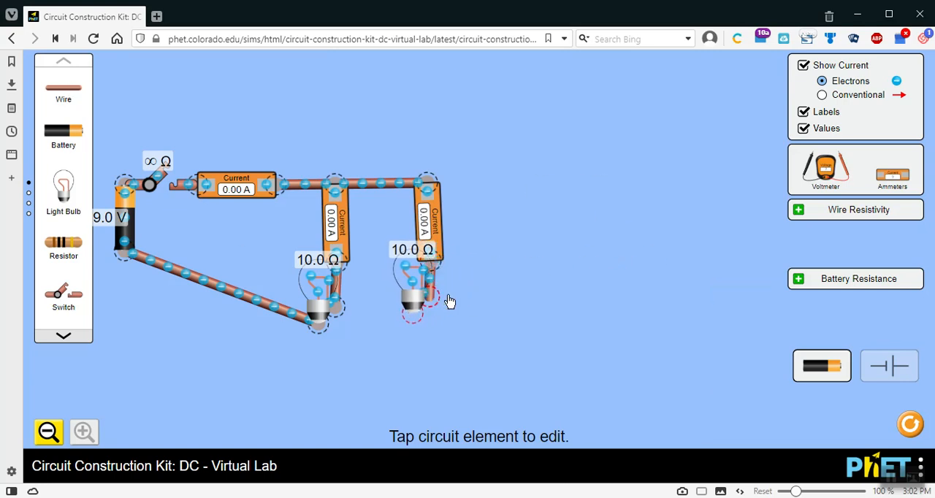
{"action": "left_click_drag", "start_coordinate": [66, 100], "coordinate": [417, 328]}
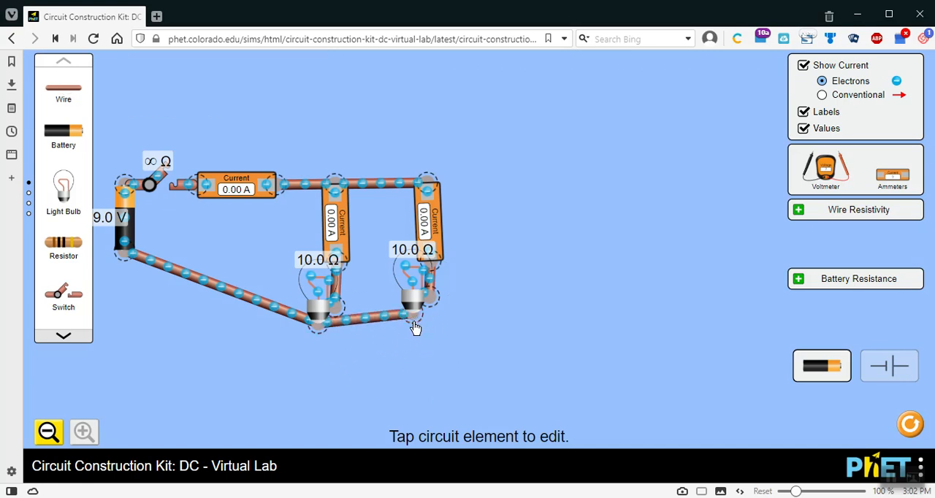
{"action": "left_click_drag", "start_coordinate": [417, 277], "coordinate": [417, 286]}
{"action": "left_click", "coordinate": [537, 190]}
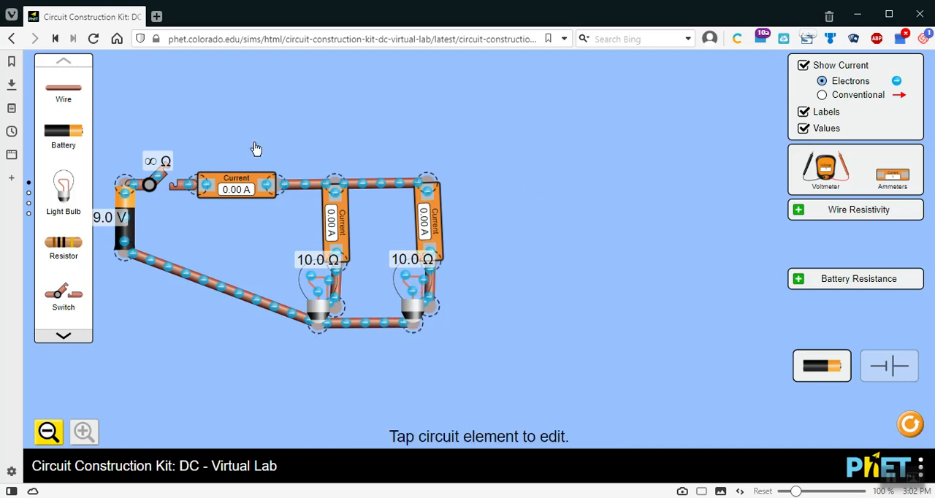
Step: Close the switch to read the total and branch currents of the two-bulb circuit, and reopen it
{"action": "left_click", "coordinate": [165, 184]}
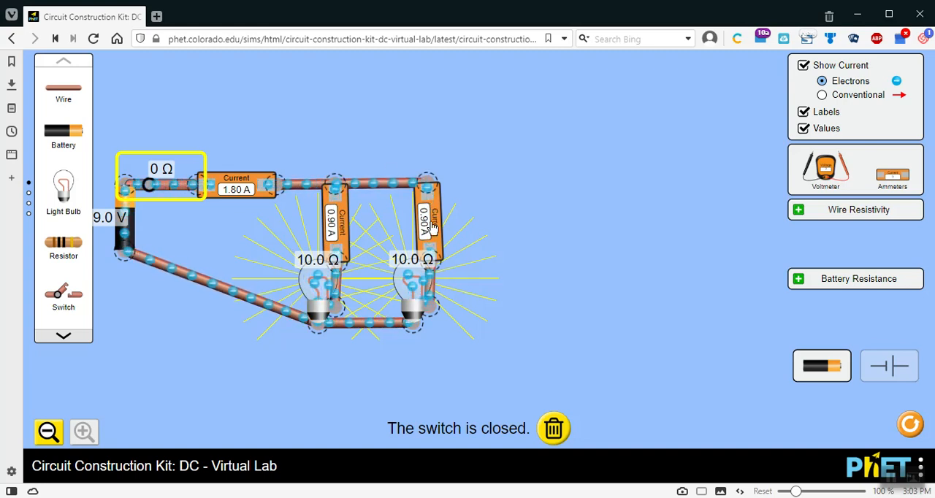
{"action": "left_click", "coordinate": [162, 187]}
{"action": "left_click", "coordinate": [399, 107]}
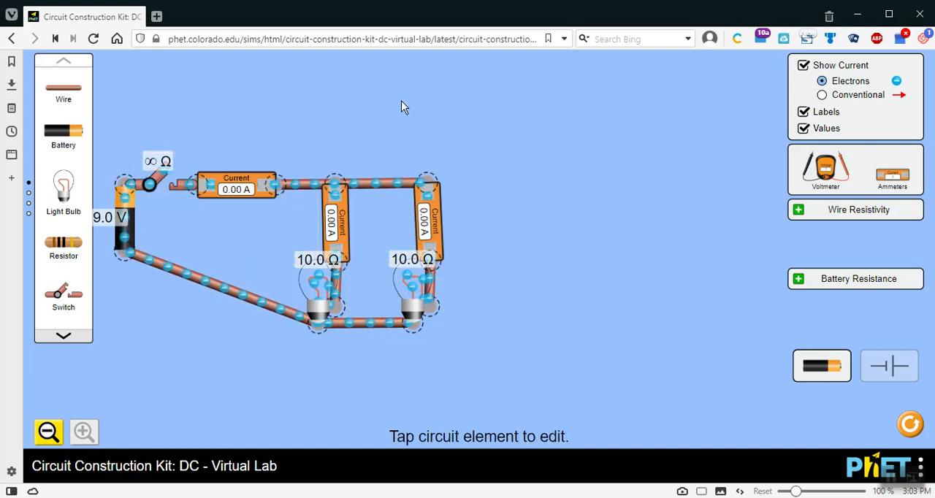
Step: Wire a third parallel branch with its own ammeter and light bulb, and test the circuit by closing and reopening the switch
{"action": "left_click_drag", "start_coordinate": [72, 90], "coordinate": [472, 189]}
{"action": "left_click_drag", "start_coordinate": [891, 174], "coordinate": [514, 268]}
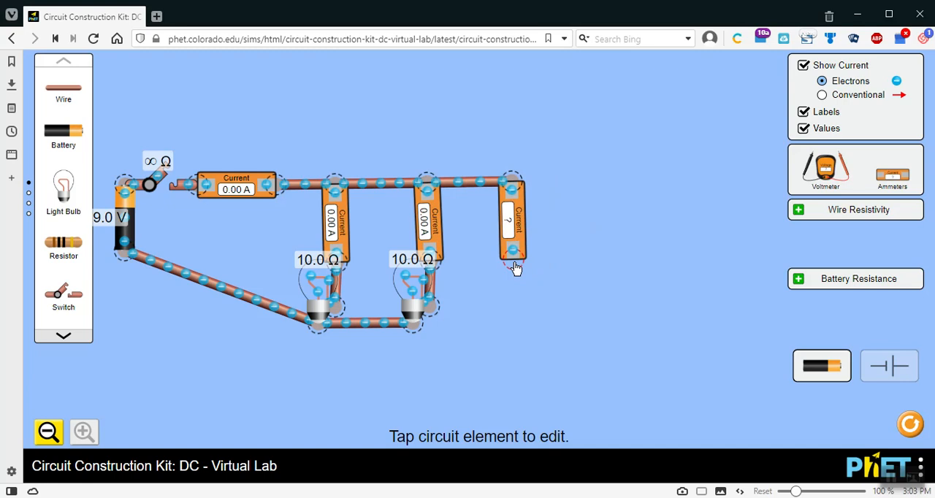
{"action": "left_click_drag", "start_coordinate": [63, 188], "coordinate": [495, 319]}
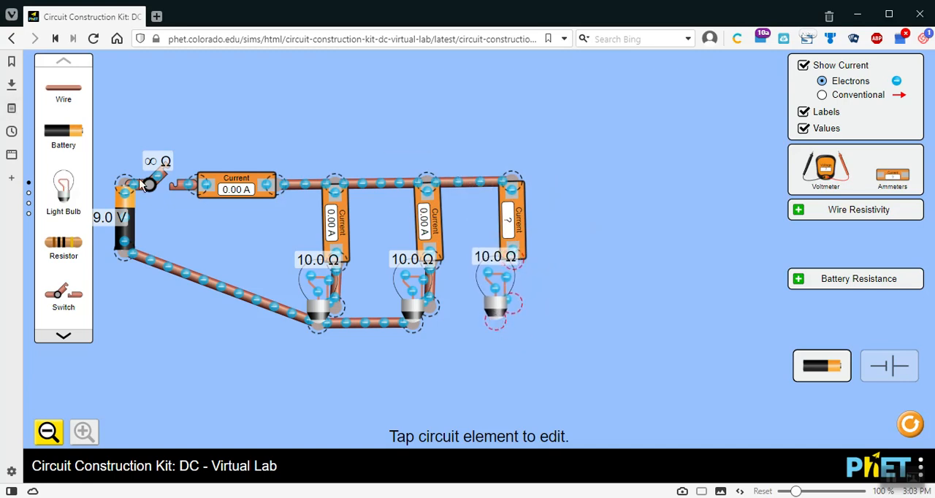
{"action": "left_click_drag", "start_coordinate": [78, 84], "coordinate": [520, 305]}
{"action": "left_click_drag", "start_coordinate": [52, 89], "coordinate": [488, 329]}
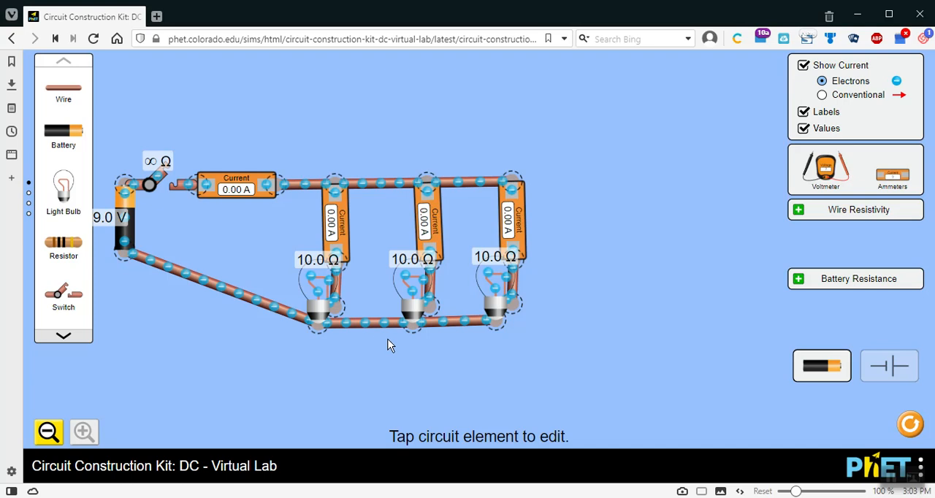
{"action": "left_click", "coordinate": [164, 187]}
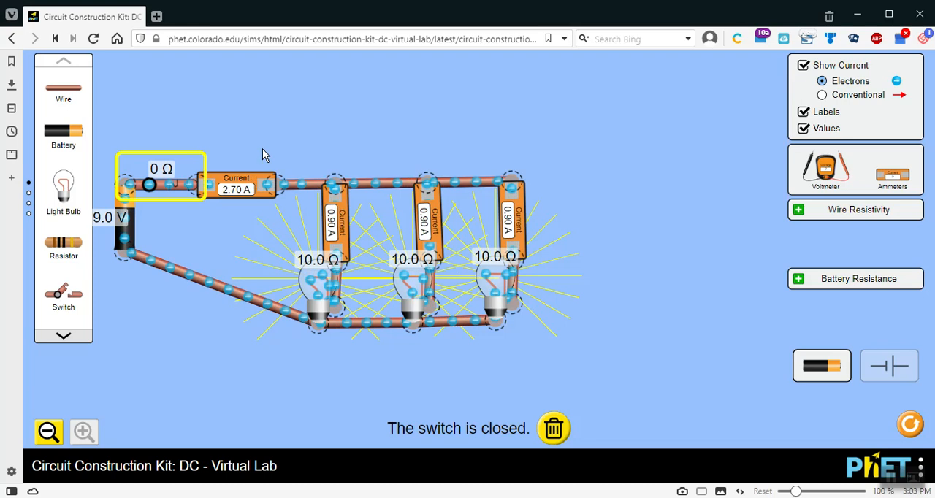
{"action": "left_click", "coordinate": [162, 186]}
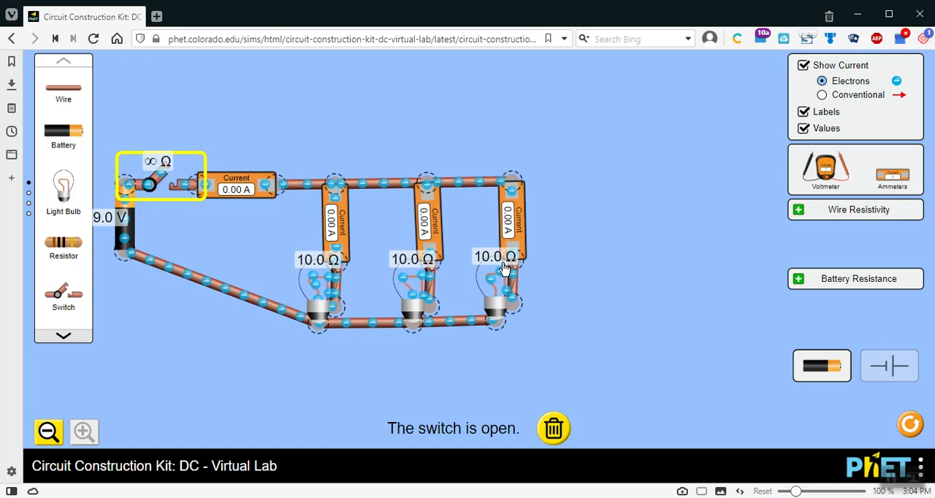
Step: Set the resistance of the light bulb in the first branch to 4.0 ohms
{"action": "left_click", "coordinate": [317, 295]}
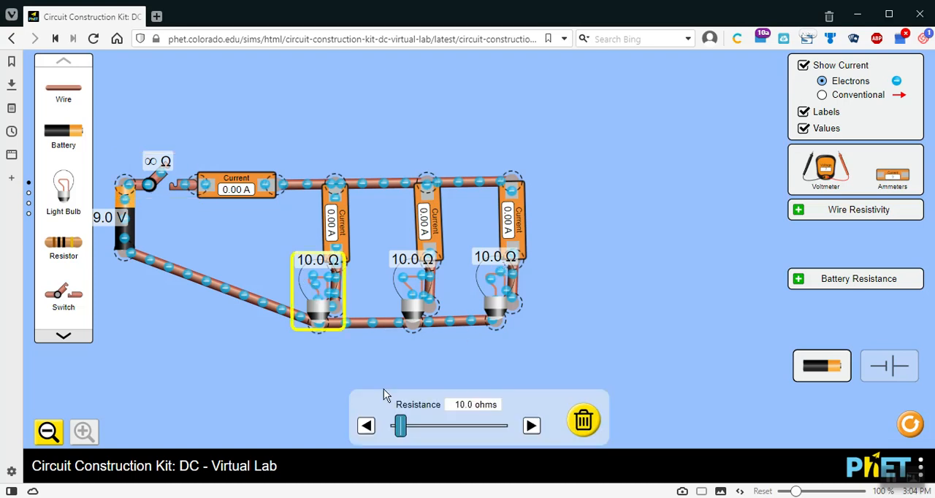
{"action": "left_click", "coordinate": [366, 426]}
{"action": "left_click", "coordinate": [366, 426]}
{"action": "left_click", "coordinate": [366, 426]}
{"action": "left_click", "coordinate": [366, 426]}
{"action": "left_click", "coordinate": [366, 427]}
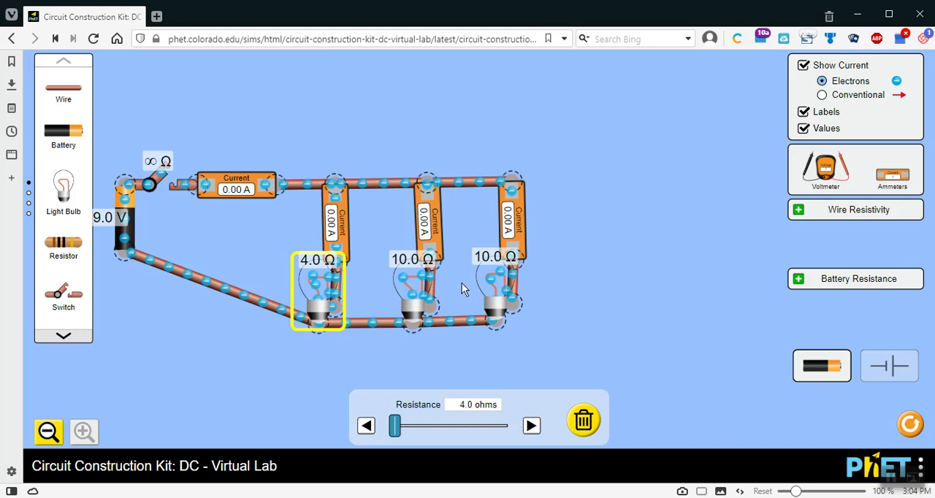
Step: Set the third branch's light bulb to 6.0 ohms, and close and reopen the switch to read the currents with unequal bulbs
{"action": "left_click", "coordinate": [496, 284]}
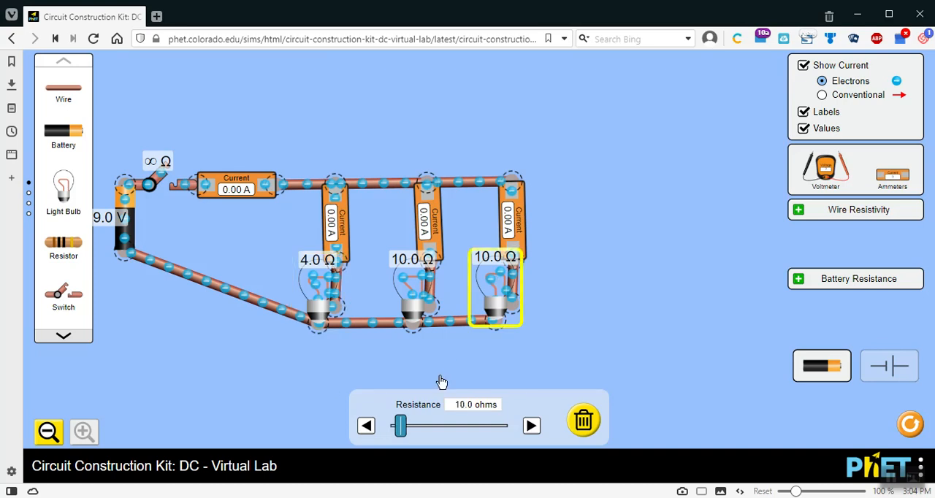
{"action": "left_click", "coordinate": [366, 427]}
{"action": "left_click", "coordinate": [366, 426]}
{"action": "left_click", "coordinate": [367, 427]}
{"action": "left_click", "coordinate": [367, 427]}
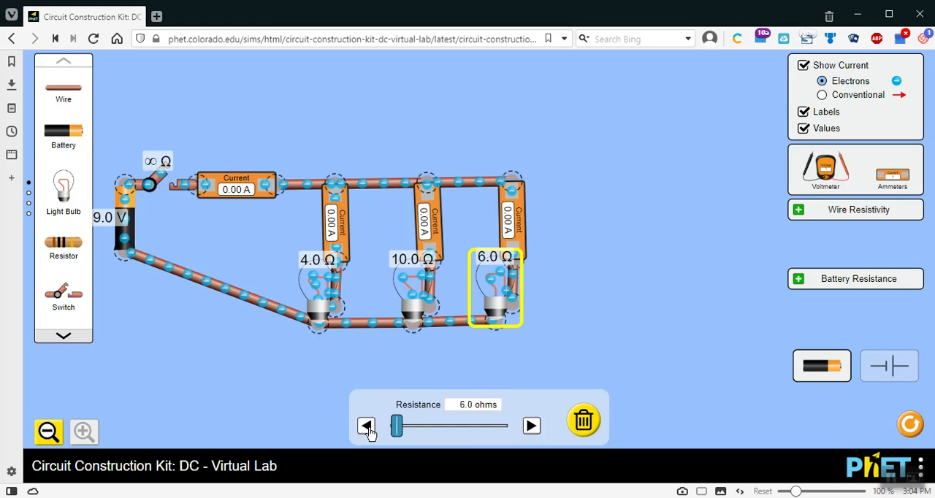
{"action": "left_click", "coordinate": [677, 325]}
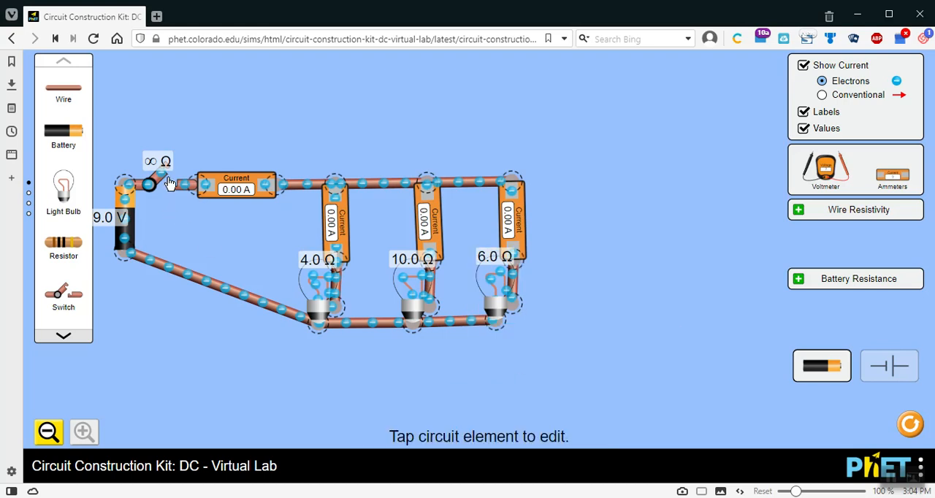
{"action": "left_click", "coordinate": [167, 182]}
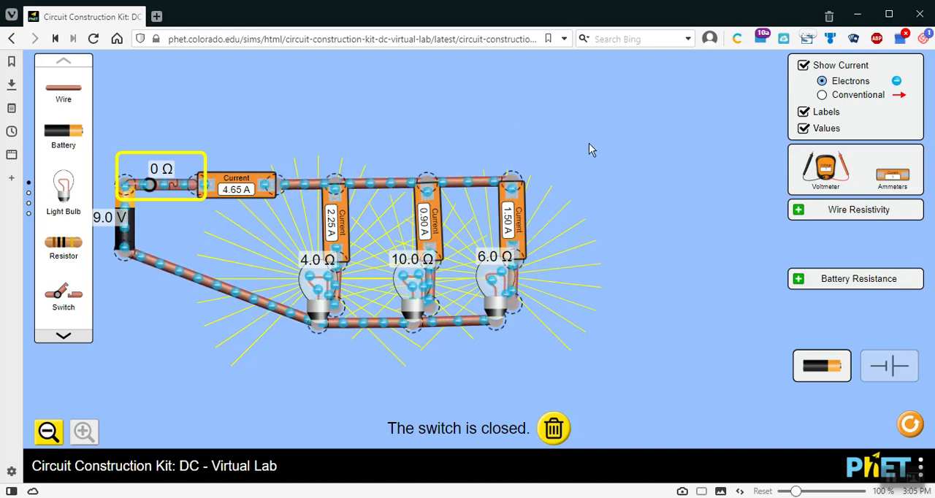
{"action": "left_click", "coordinate": [161, 184]}
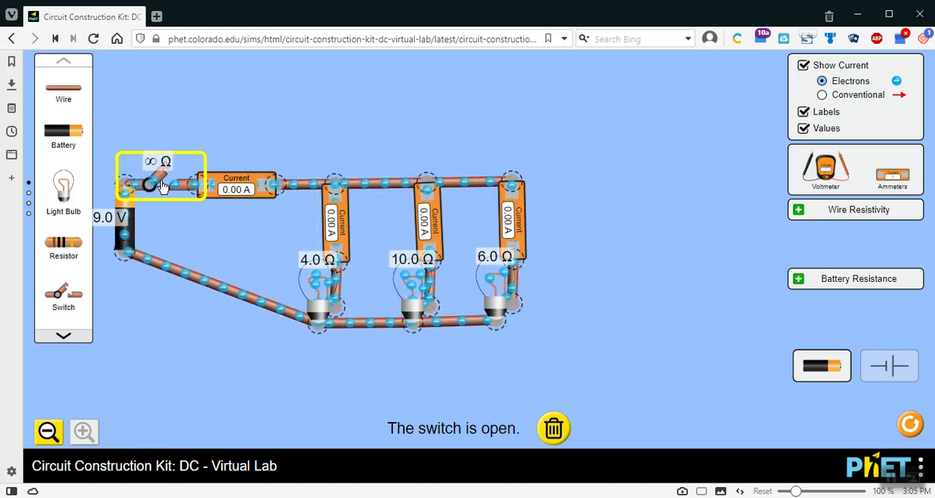
Step: Set the battery's voltage to 12.0 volts
{"action": "left_click", "coordinate": [123, 223]}
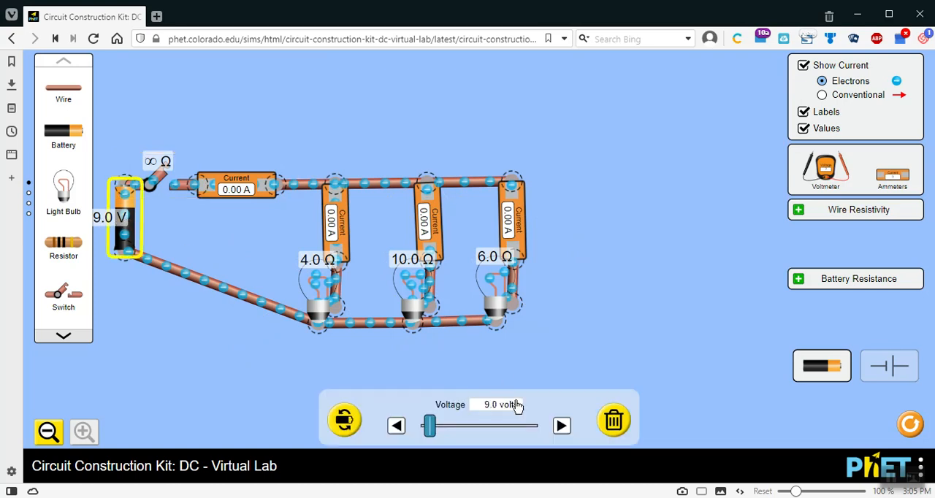
{"action": "mouse_move", "coordinate": [430, 426]}
{"action": "left_mouse_down"}
{"action": "mouse_move", "coordinate": [463, 438]}
{"action": "mouse_move", "coordinate": [418, 427]}
{"action": "mouse_move", "coordinate": [433, 428]}
{"action": "left_mouse_up"}
{"action": "left_click", "coordinate": [396, 426]}
{"action": "left_click", "coordinate": [614, 330]}
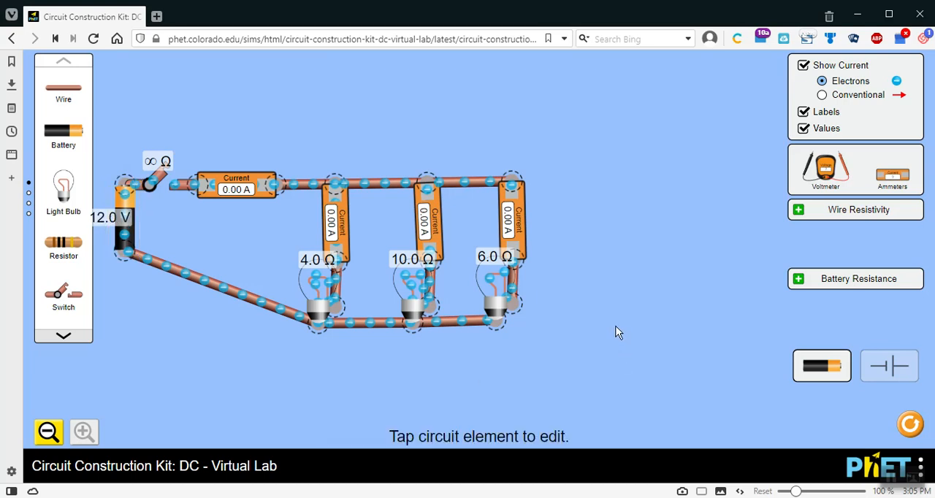
Step: Close the switch to read the ammeters at the raised battery voltage, and reopen it
{"action": "left_click", "coordinate": [162, 185]}
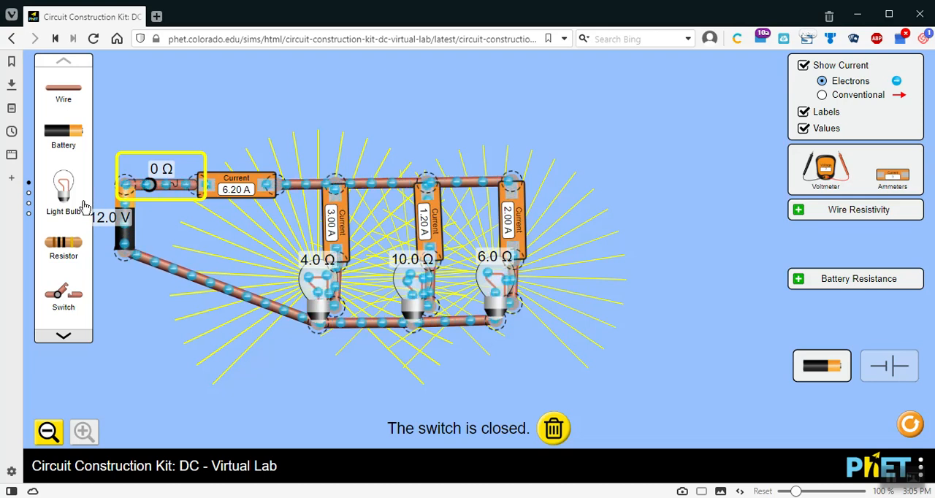
{"action": "left_click", "coordinate": [163, 183]}
{"action": "left_click", "coordinate": [532, 127]}
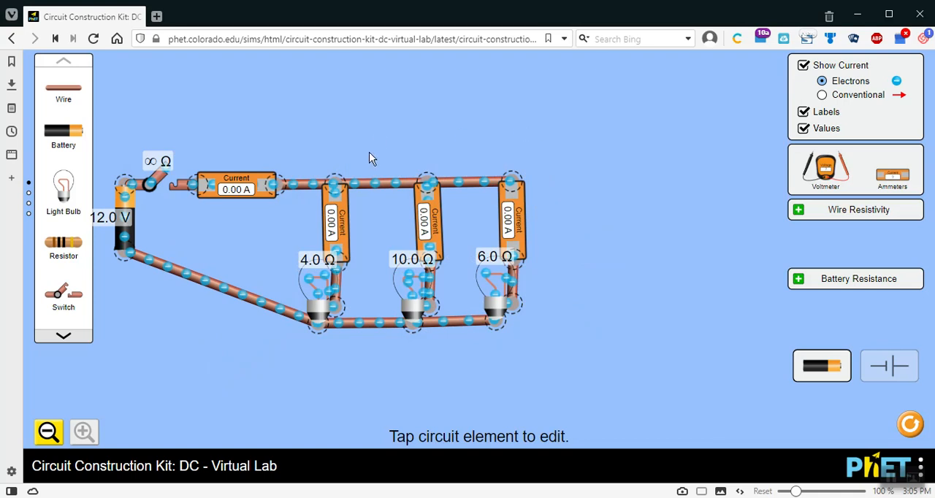
Step: Select the three branch ammeters one by one and the main ammeter to compare branch currents with the total current
{"action": "left_click", "coordinate": [337, 217]}
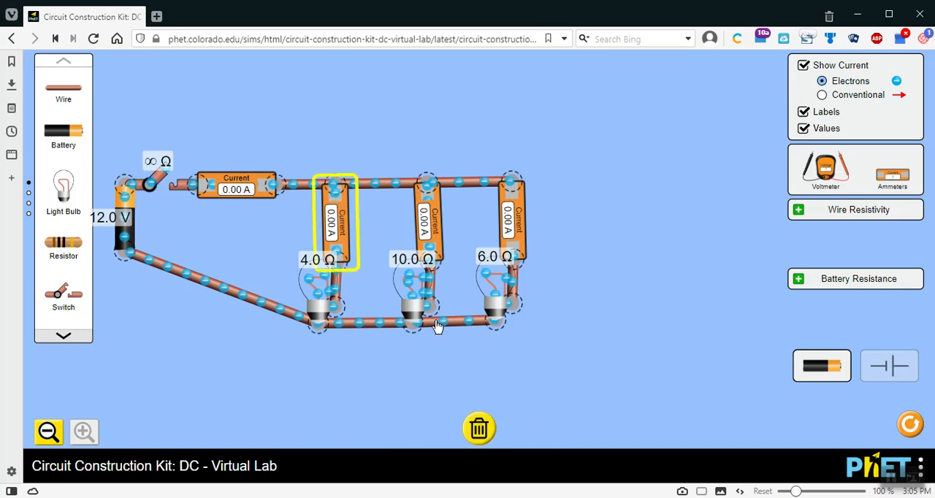
{"action": "left_click", "coordinate": [428, 221]}
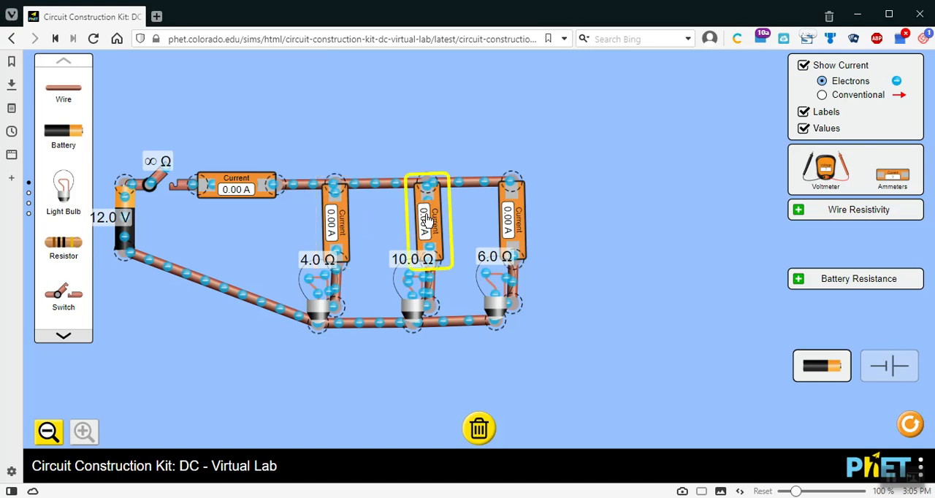
{"action": "left_click", "coordinate": [509, 224]}
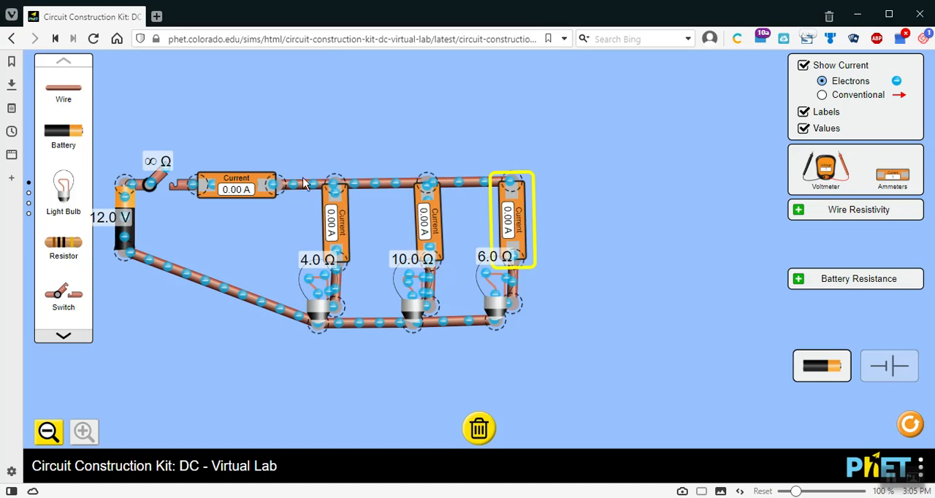
{"action": "left_click", "coordinate": [232, 191]}
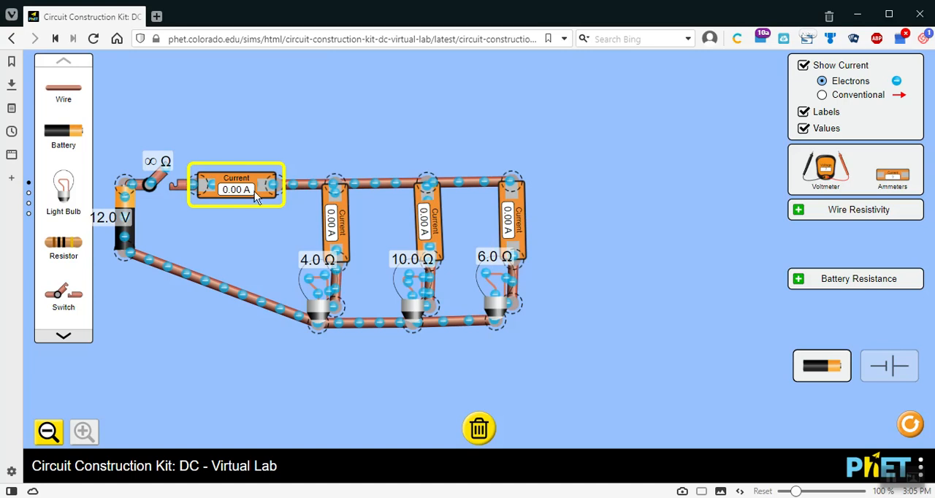